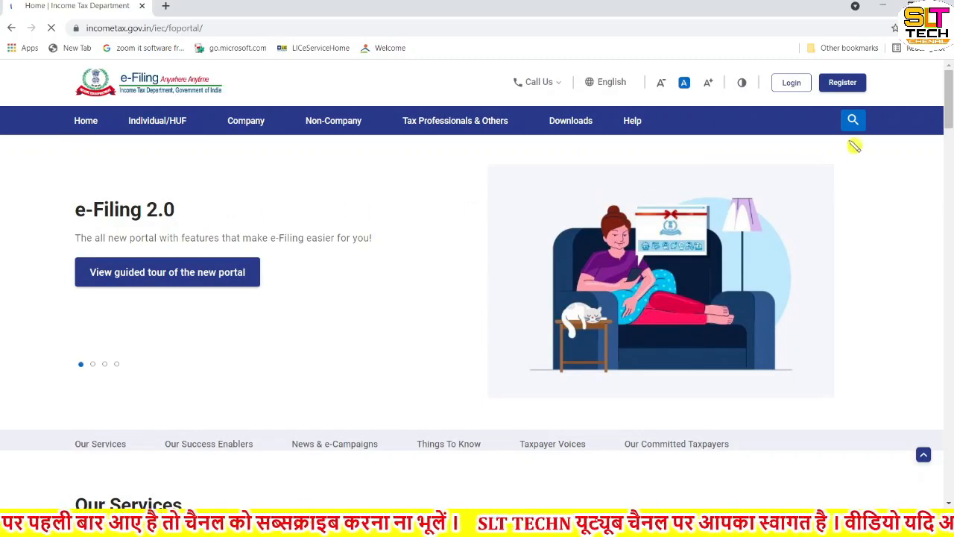
# Open the portal's login page and submit the account's user ID
pyautogui.click(792, 84)
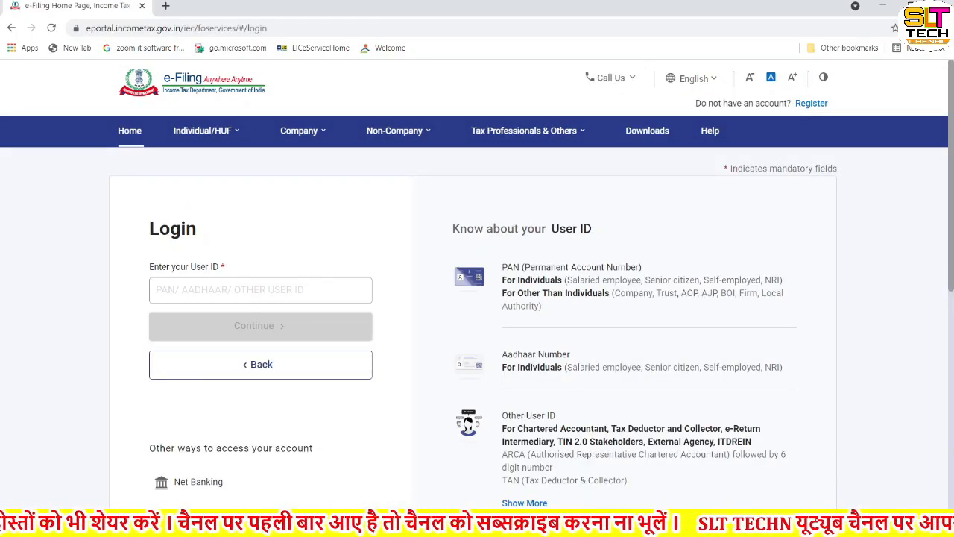
pyautogui.click(197, 284)
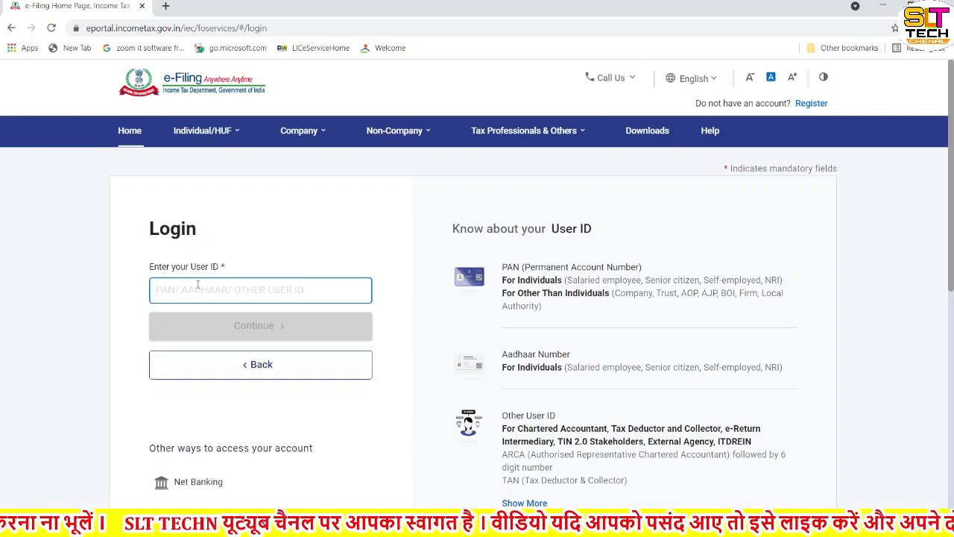
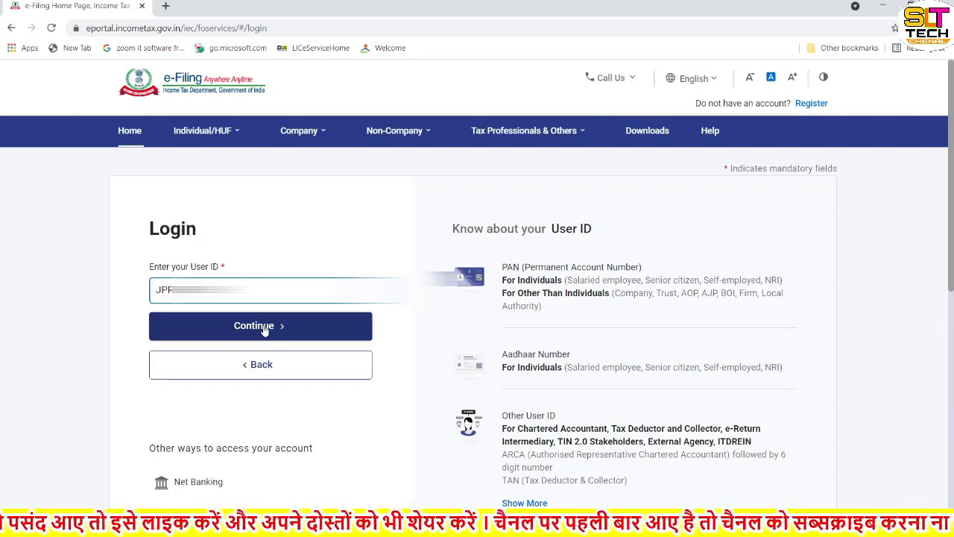
pyautogui.click(266, 329)
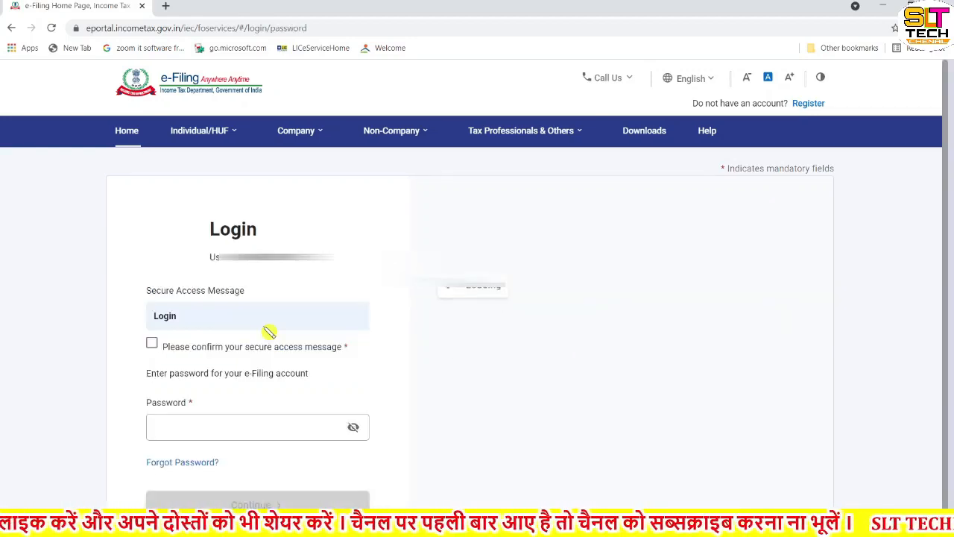
# Confirm the secure access message, enter the account password and log in
pyautogui.click(154, 343)
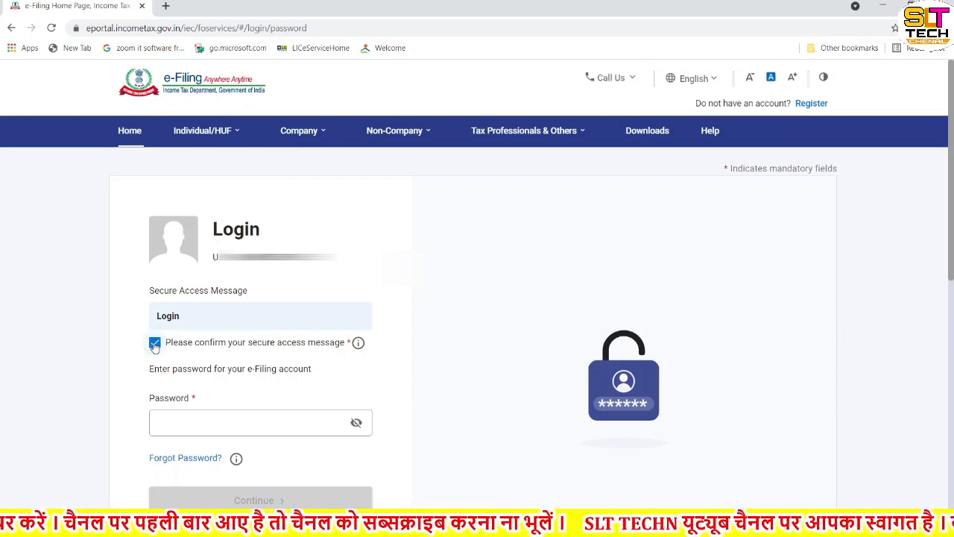
pyautogui.click(183, 422)
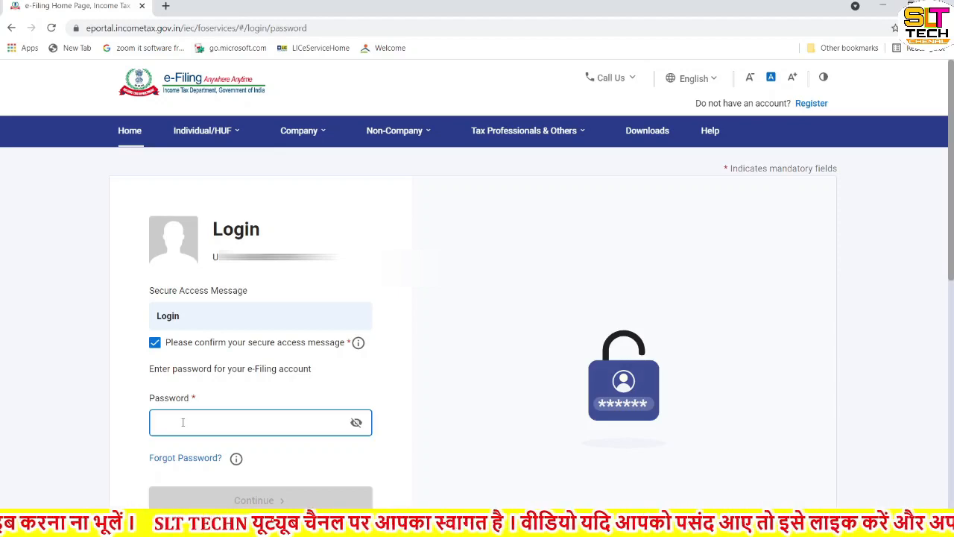
pyautogui.write('•••••••••')
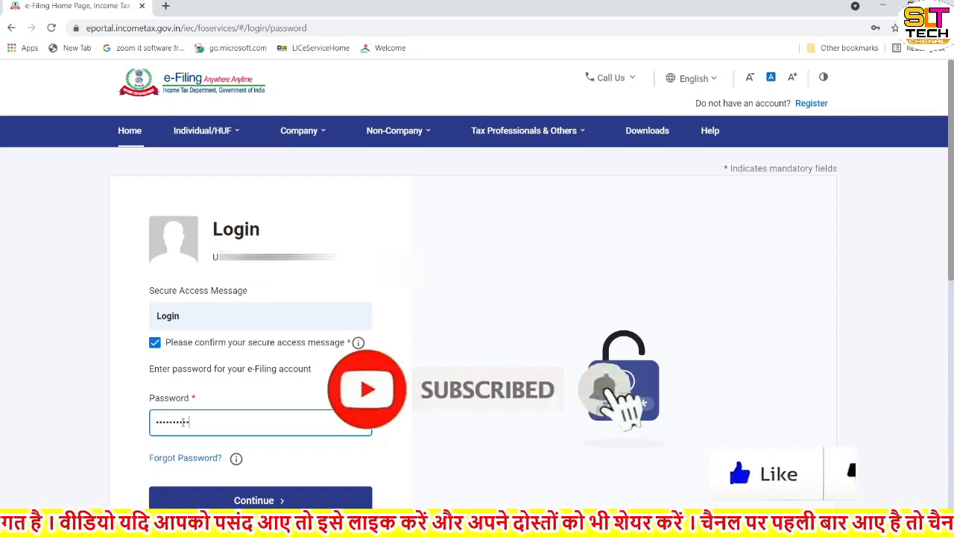
pyautogui.scroll(-1, 251, 439)
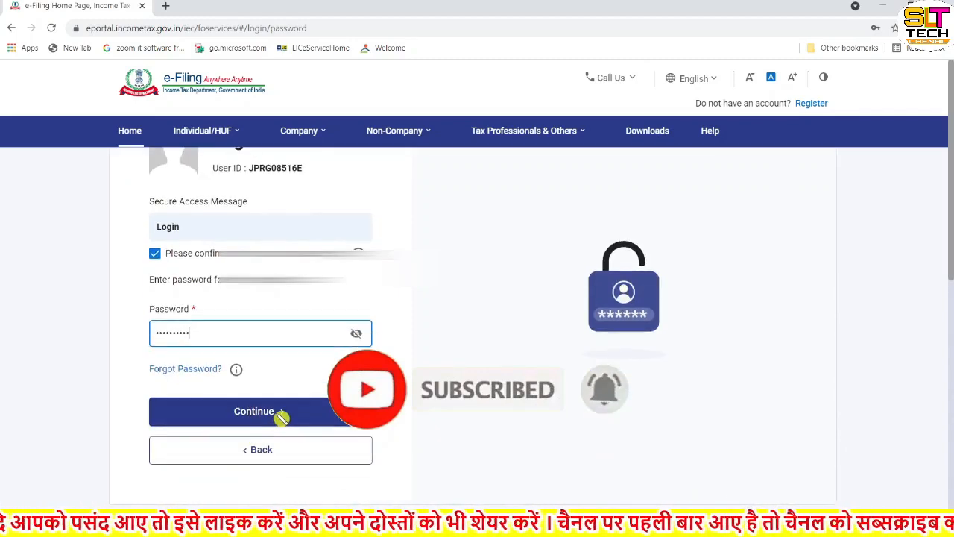
pyautogui.click(251, 416)
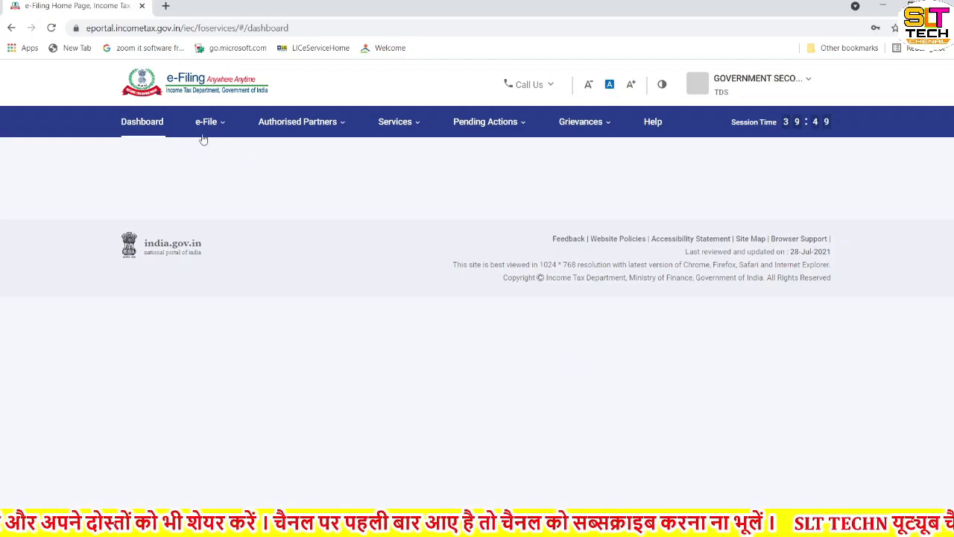
# Open the File Income Tax Forms page for e-filing
pyautogui.moveTo(325, 137)
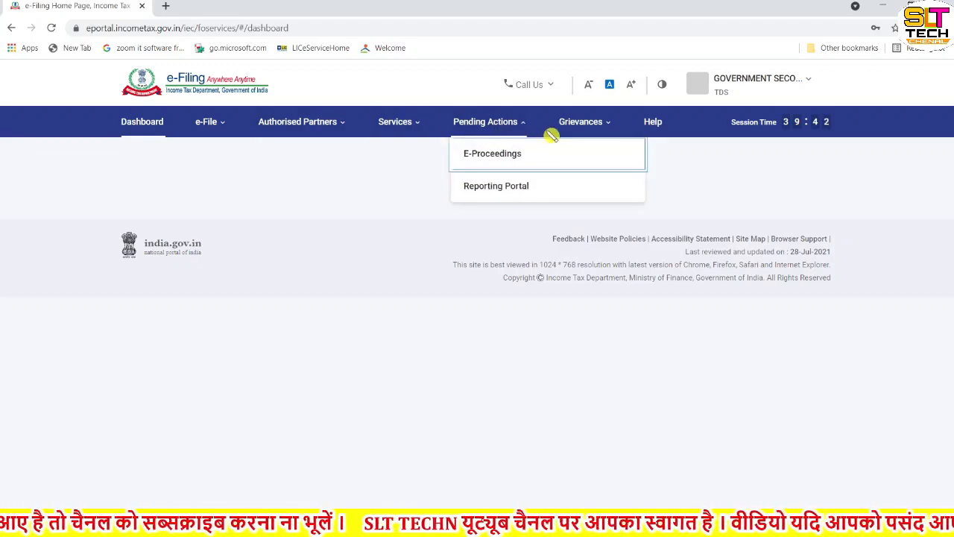
pyautogui.click(592, 137)
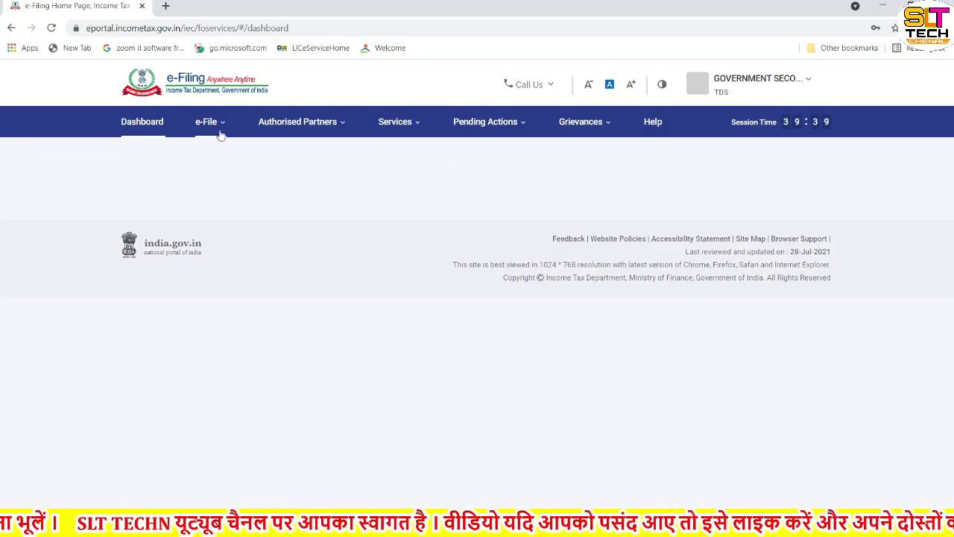
pyautogui.moveTo(220, 131)
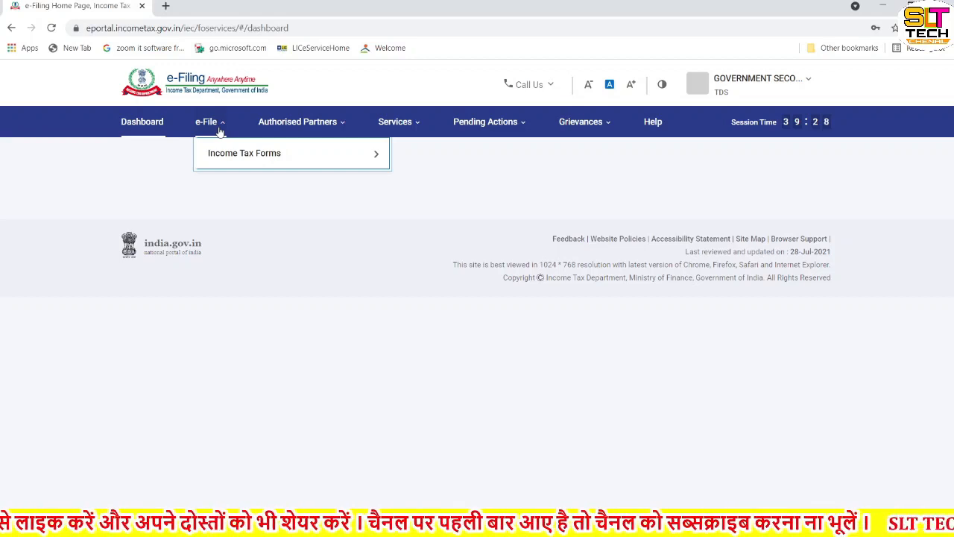
pyautogui.moveTo(231, 154)
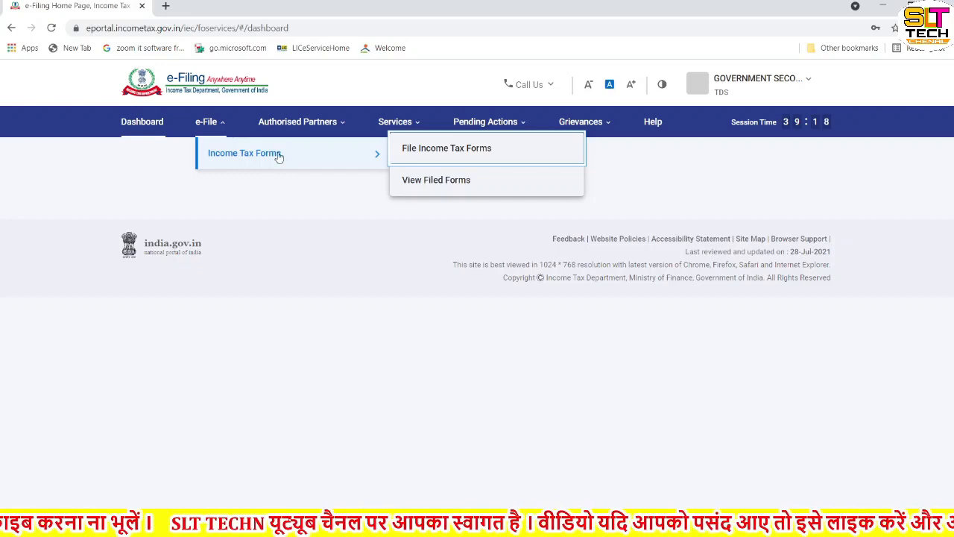
pyautogui.click(444, 151)
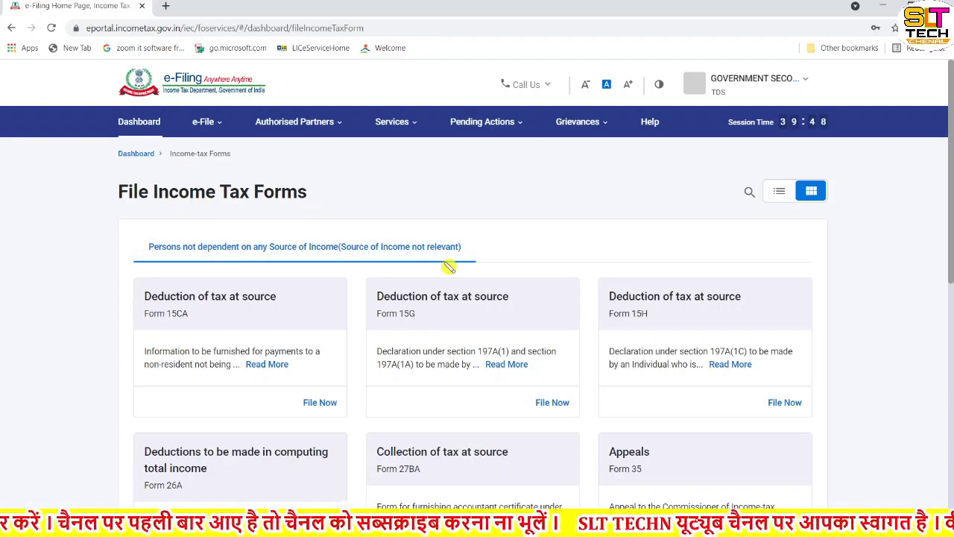
# Start filing Form TDS, the quarterly TDS/TCS return (24Q, 26Q, 27Q, 27EQ)
pyautogui.scroll(-2, 449, 267)
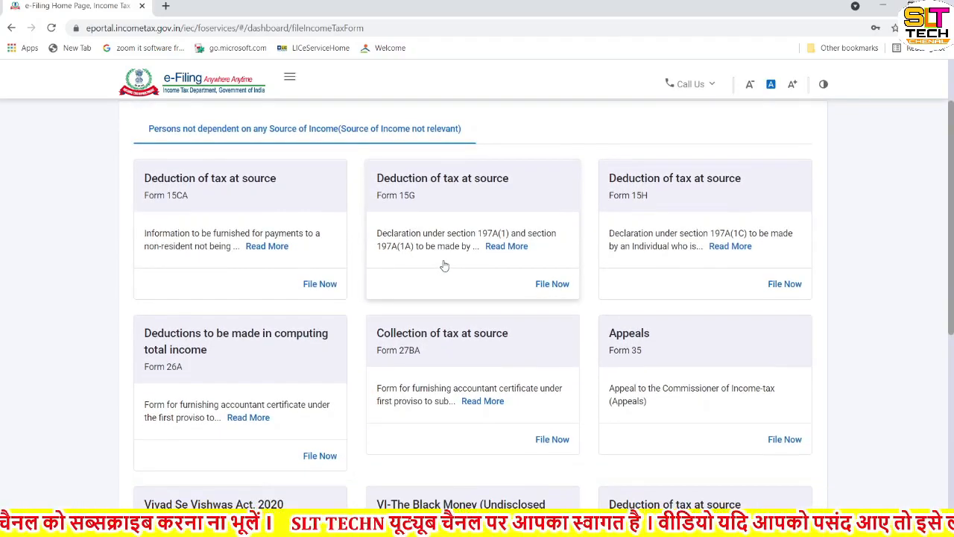
pyautogui.scroll(-3, 447, 266)
pyautogui.scroll(-2, 445, 266)
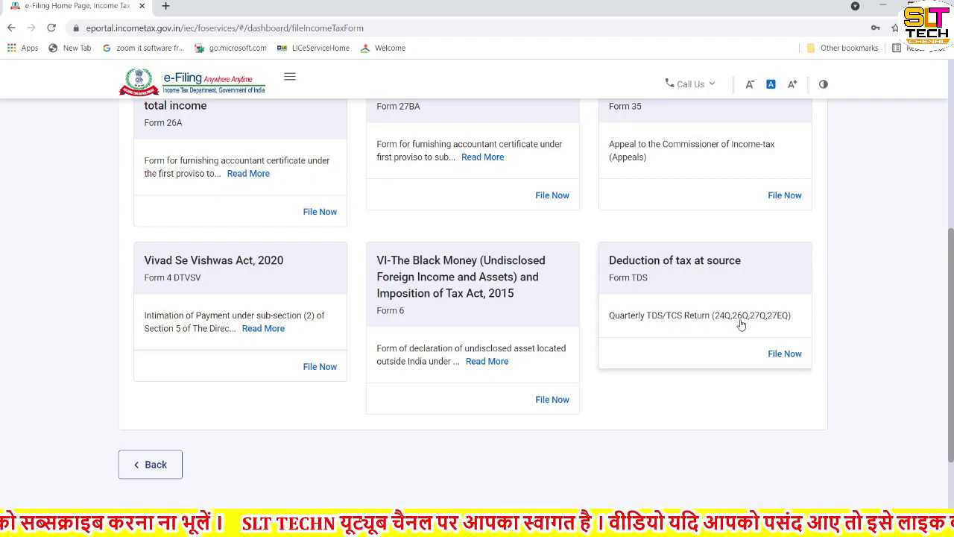
pyautogui.click(782, 355)
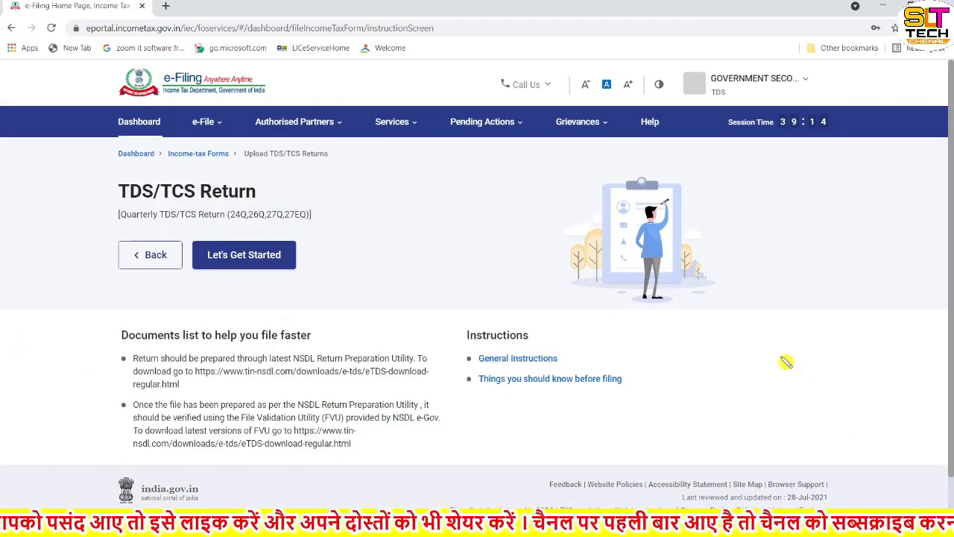
pyautogui.click(251, 257)
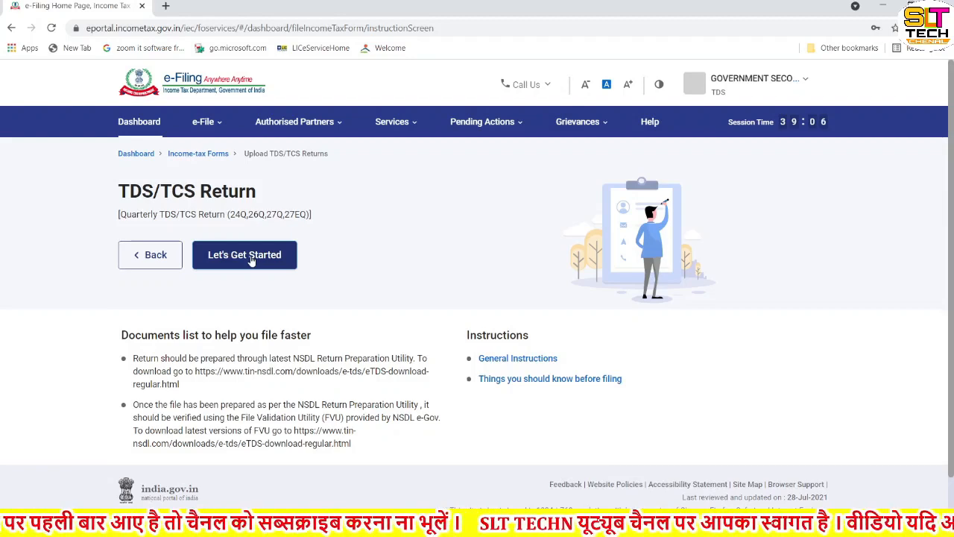
pyautogui.click(251, 257)
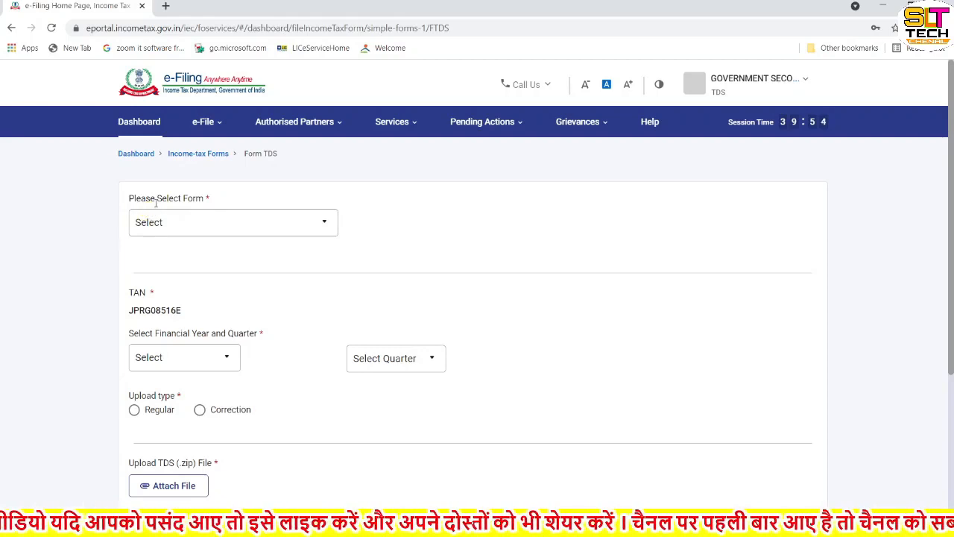
# Choose form 24Q (Salary) and set its period to financial year 2021-22, quarter Q1
pyautogui.click(322, 225)
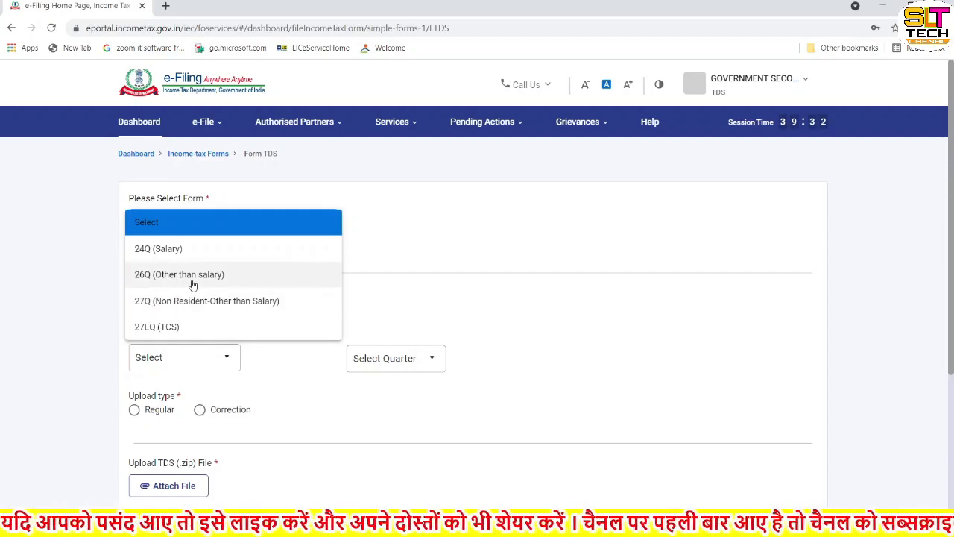
pyautogui.click(165, 253)
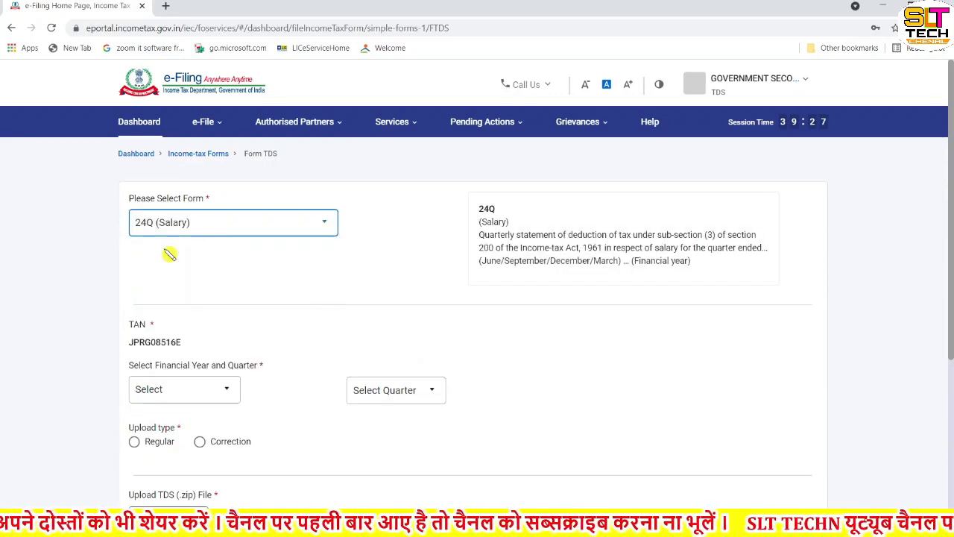
pyautogui.click(229, 391)
pyautogui.click(229, 391)
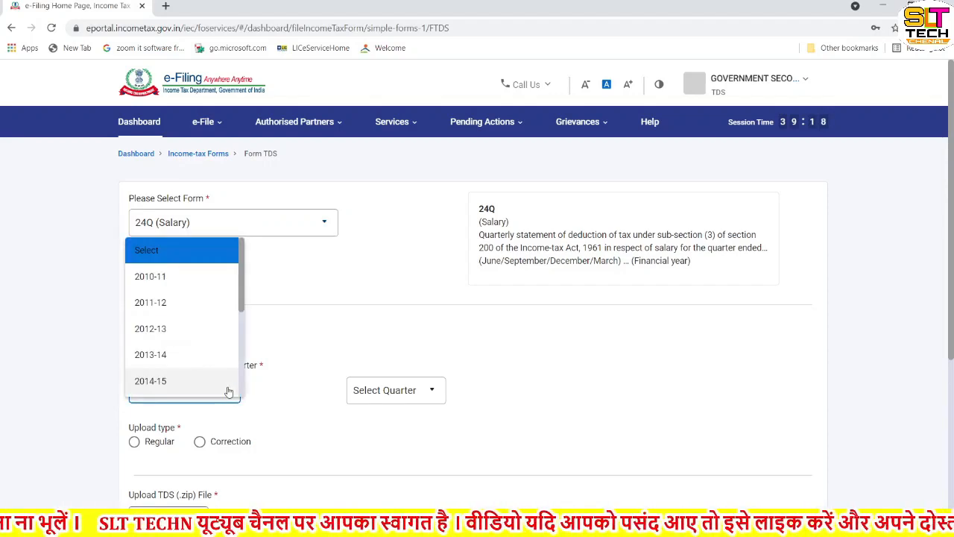
pyautogui.scroll(-2, 217, 345)
pyautogui.scroll(-1, 218, 344)
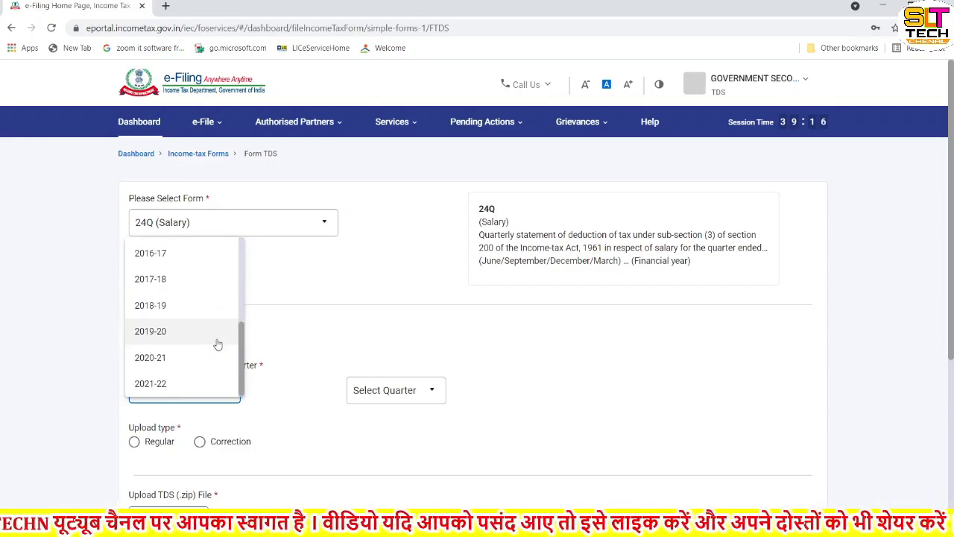
pyautogui.click(162, 385)
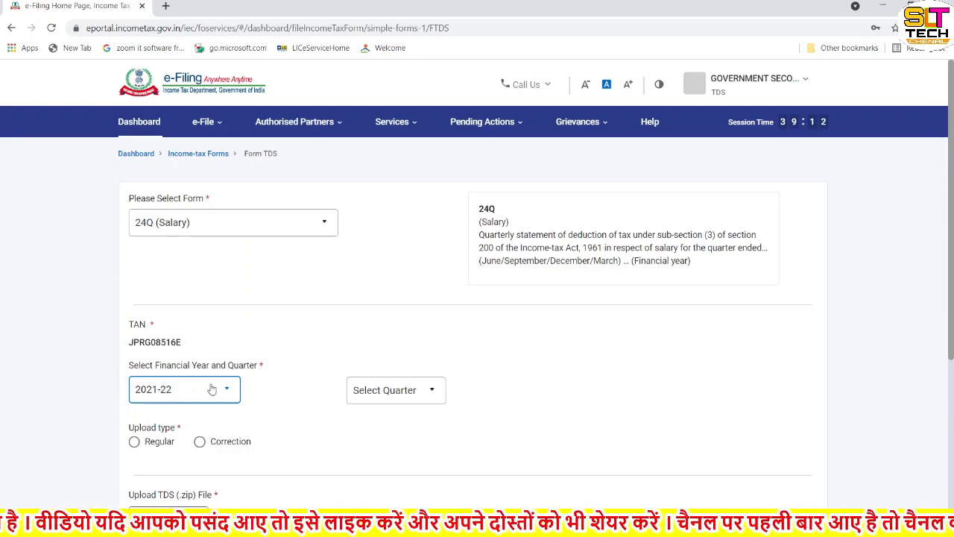
pyautogui.click(388, 397)
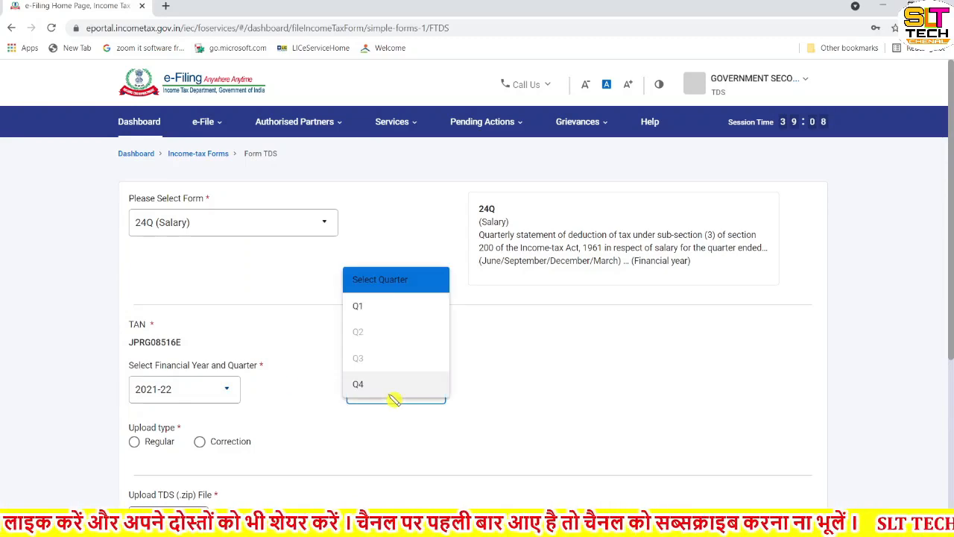
pyautogui.click(365, 308)
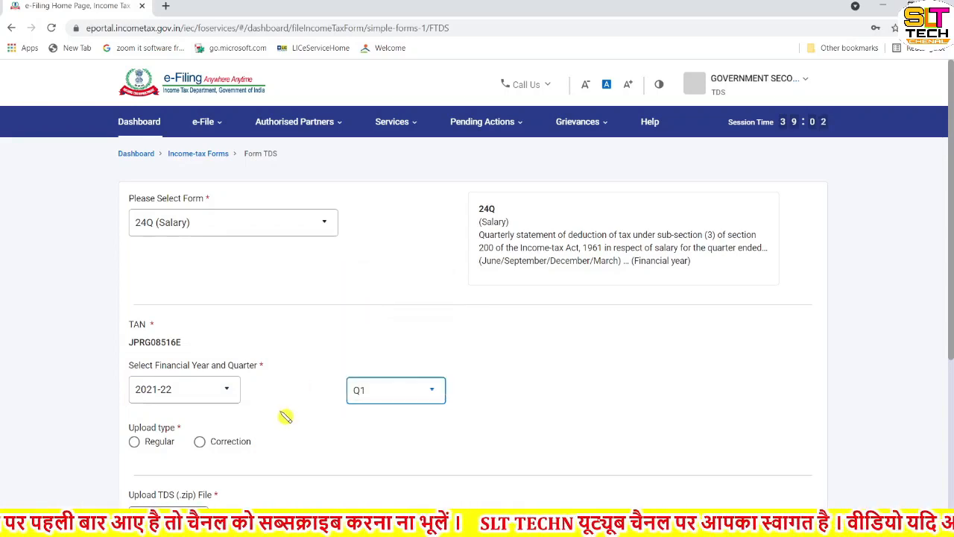
# Set the upload type to Regular and attach 24QRQ4.zip as the TDS file
pyautogui.scroll(-2, 283, 416)
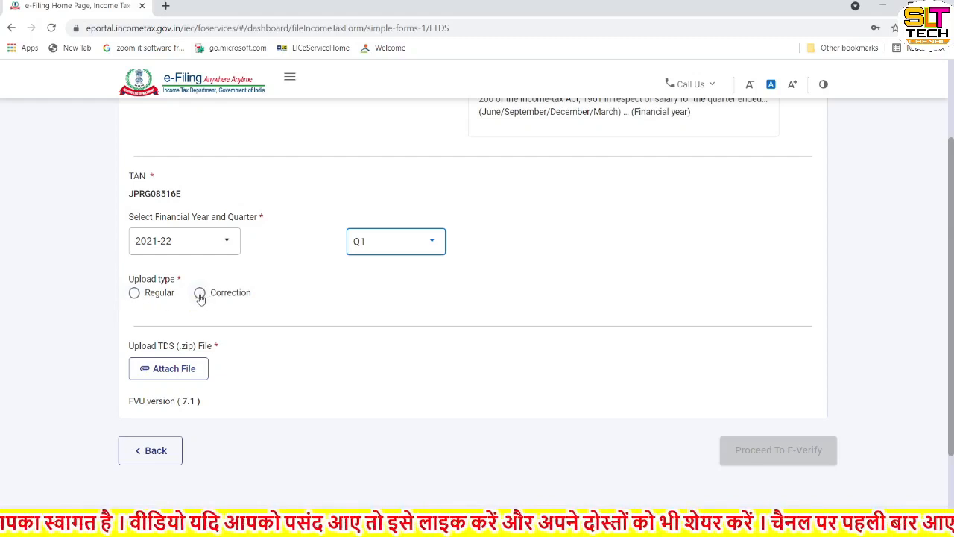
pyautogui.click(135, 293)
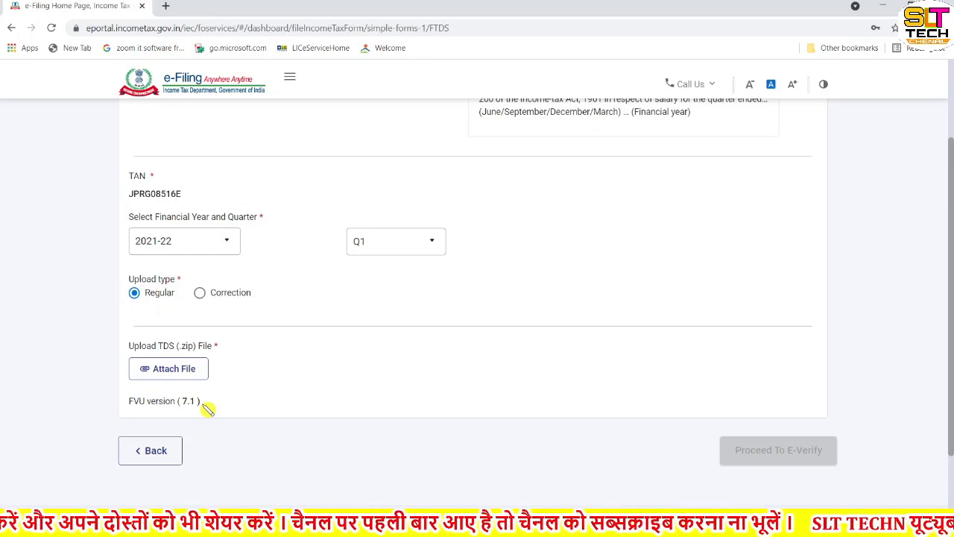
pyautogui.click(170, 370)
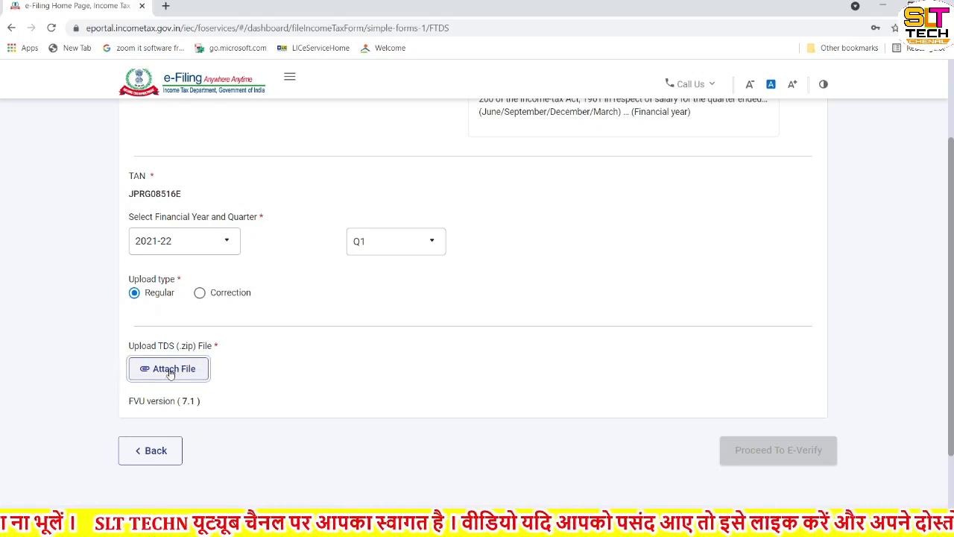
pyautogui.click(171, 372)
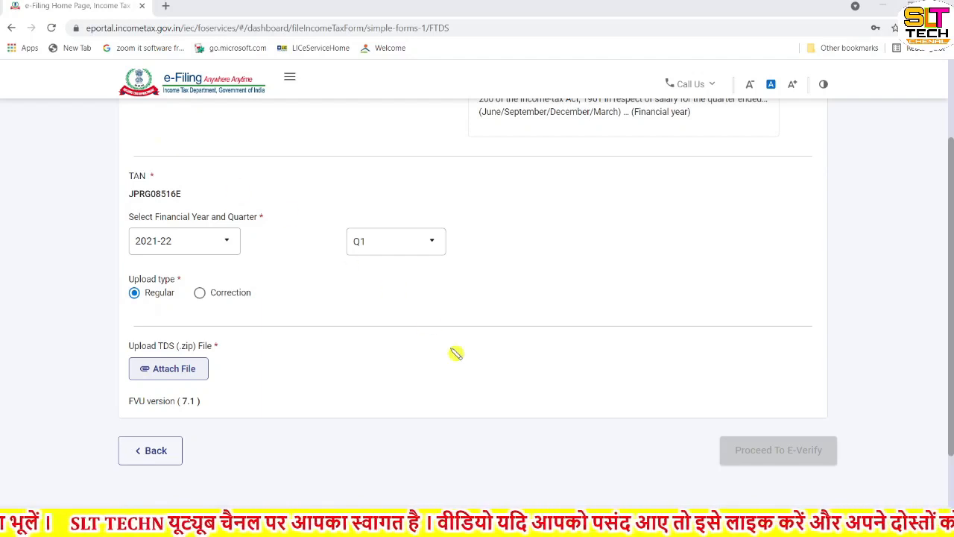
pyautogui.click(594, 438)
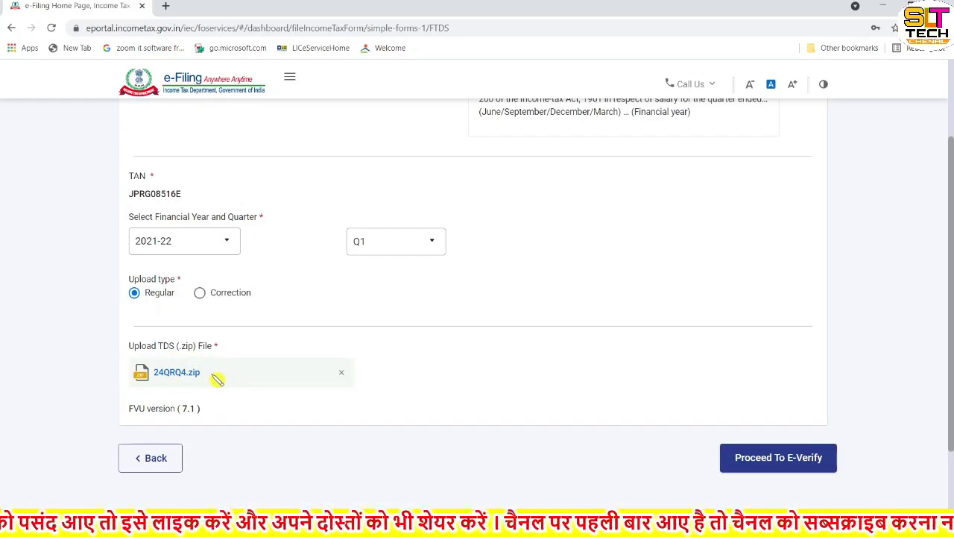
# Request e-verification of the TDS return, decline the confirmation and go back to the form
pyautogui.scroll(-2, 217, 380)
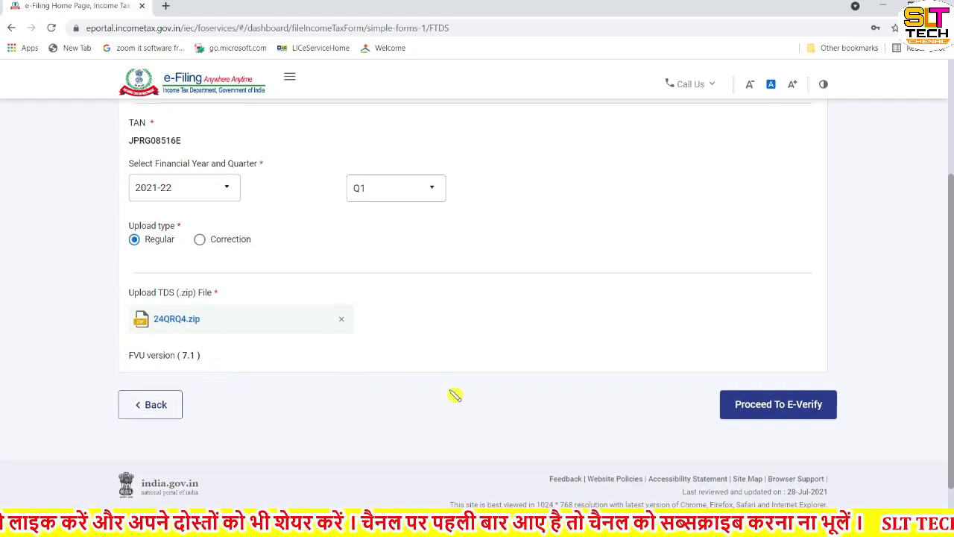
pyautogui.click(791, 412)
pyautogui.click(793, 414)
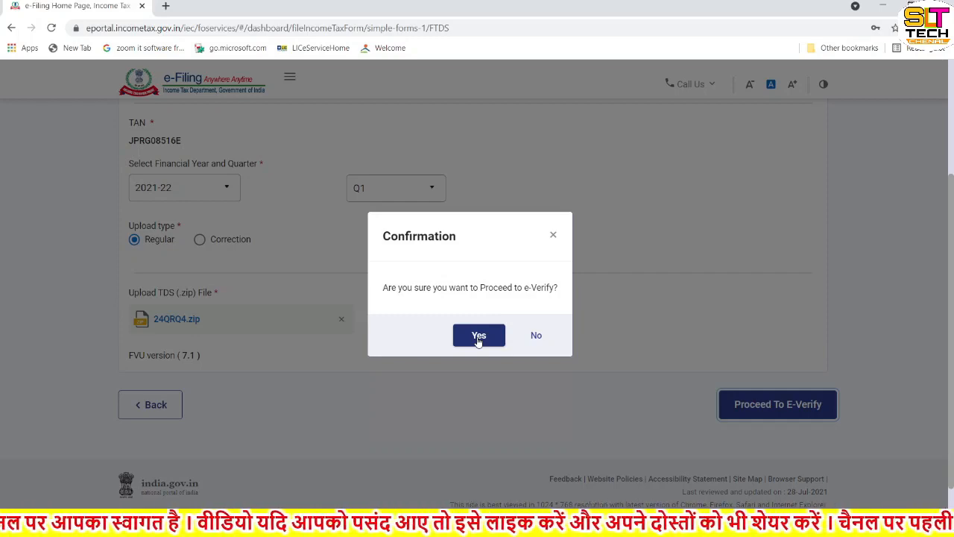
pyautogui.click(537, 337)
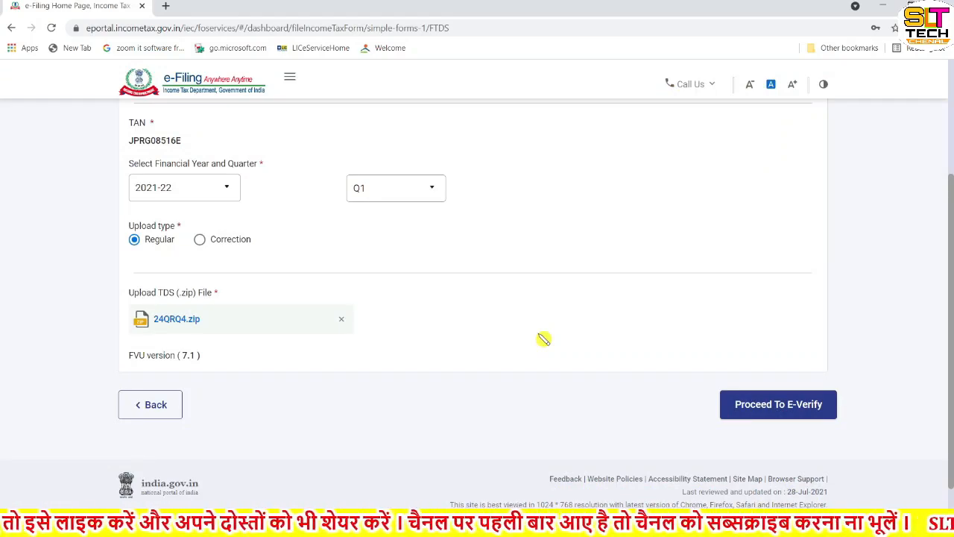
pyautogui.scroll(3, 544, 339)
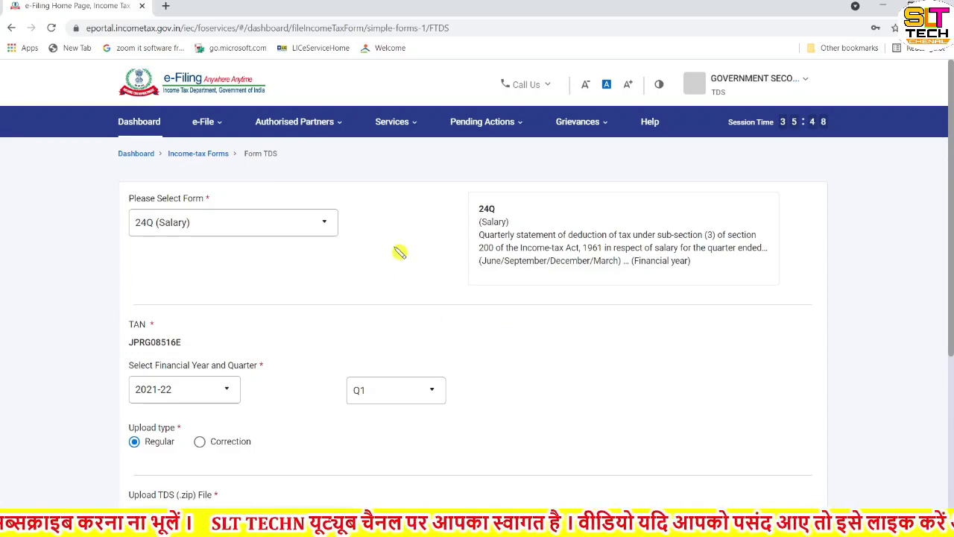
# Open the filed income tax forms and list all filings of Form 24Q
pyautogui.click(211, 128)
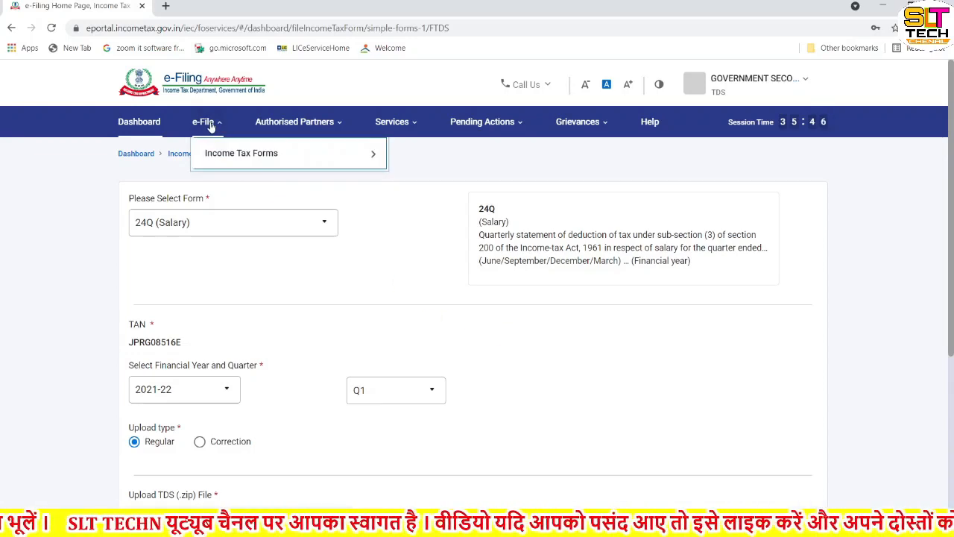
pyautogui.moveTo(221, 154)
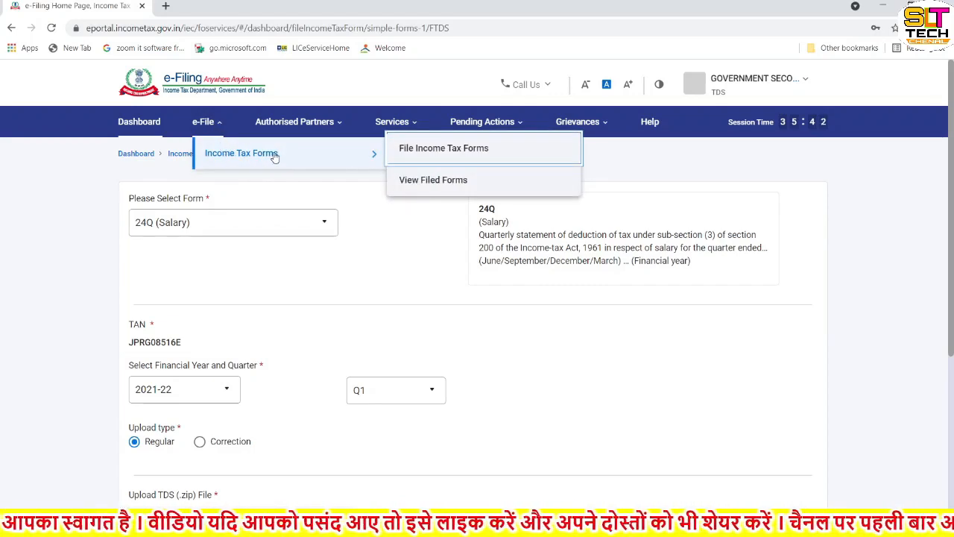
pyautogui.click(417, 183)
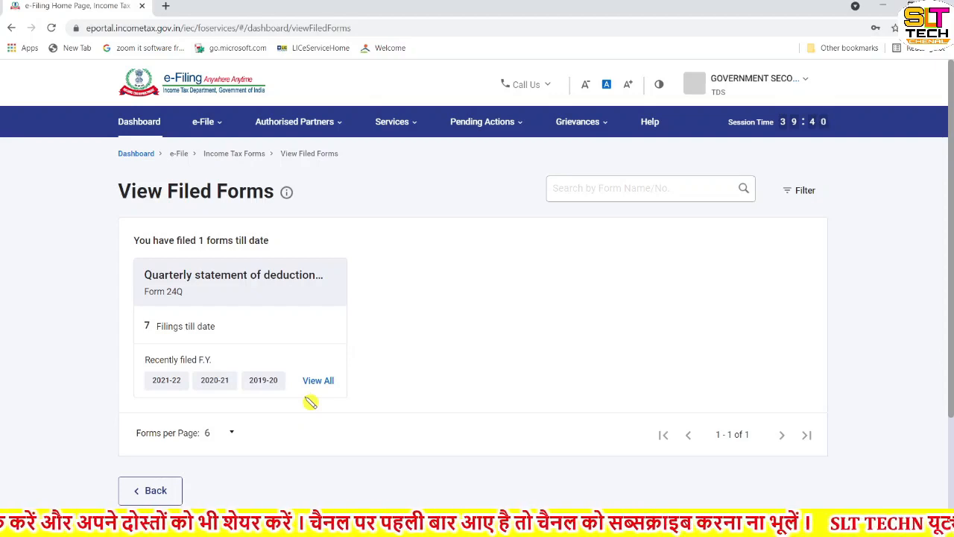
pyautogui.scroll(-3, 310, 402)
pyautogui.scroll(3, 310, 402)
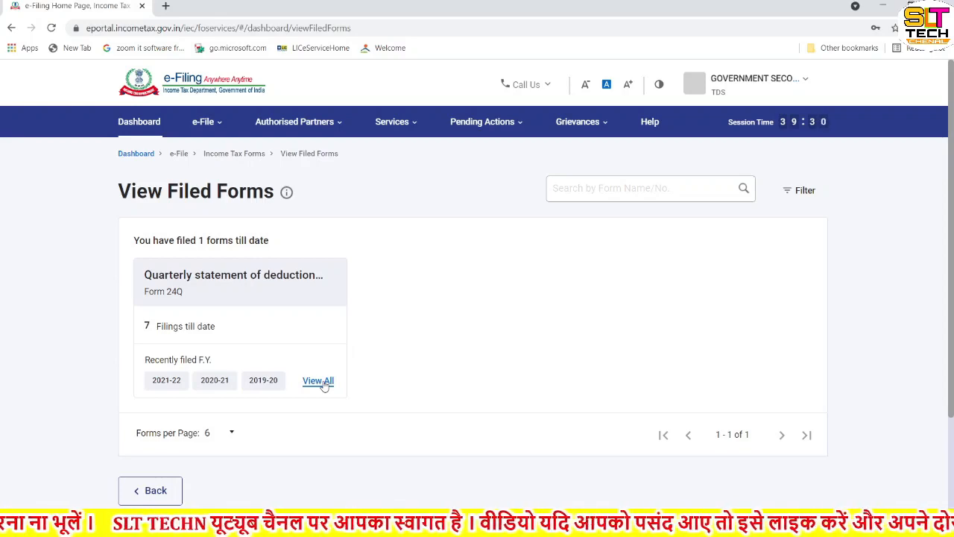
pyautogui.click(320, 381)
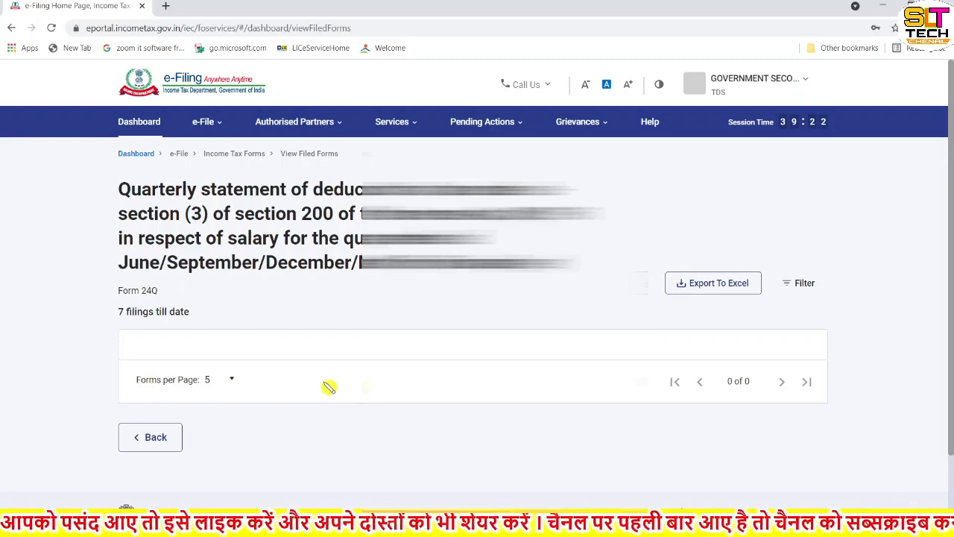
# Download the acknowledgement receipt of the Form 24Q filing for F.Y. 2021-22, Quarter 1
pyautogui.scroll(-2, 329, 387)
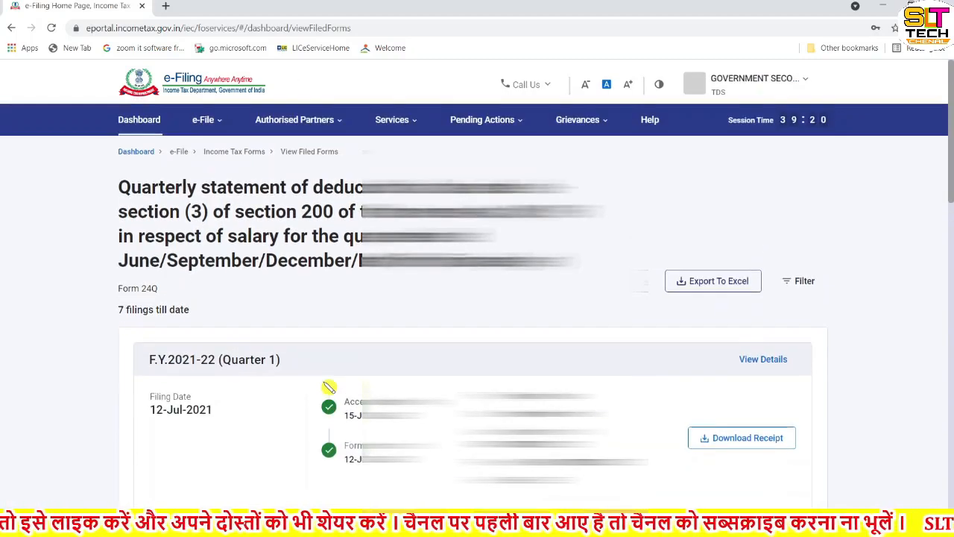
pyautogui.scroll(-2, 329, 387)
pyautogui.scroll(-2, 329, 387)
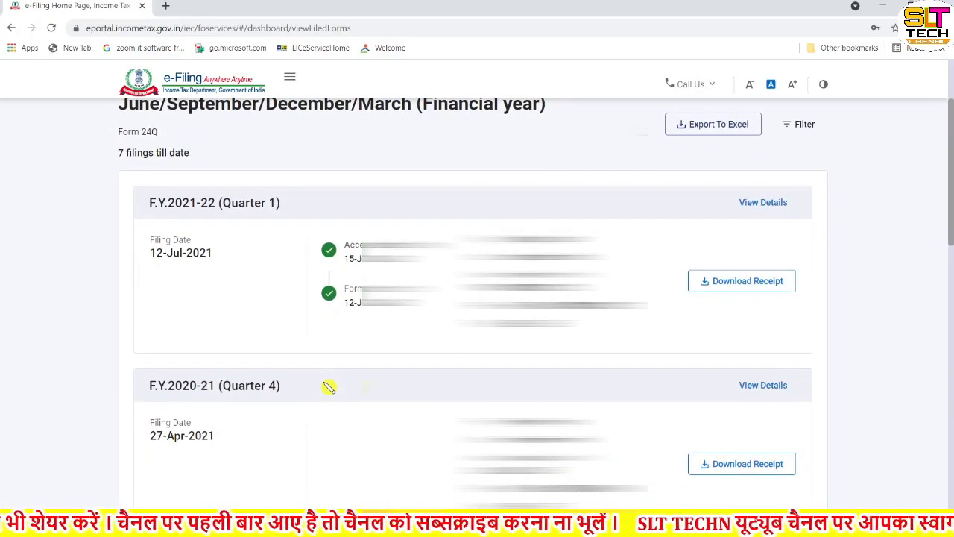
pyautogui.scroll(-1, 298, 387)
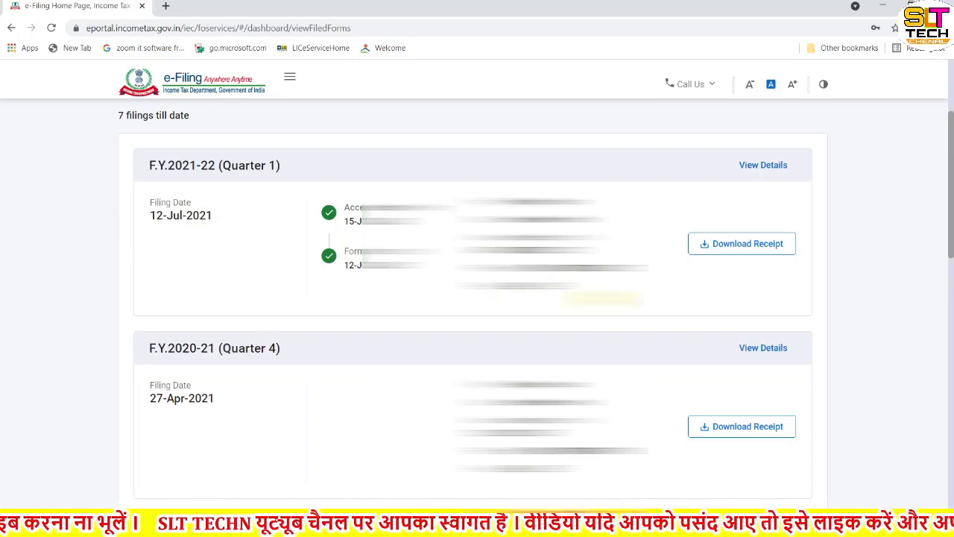
pyautogui.click(753, 246)
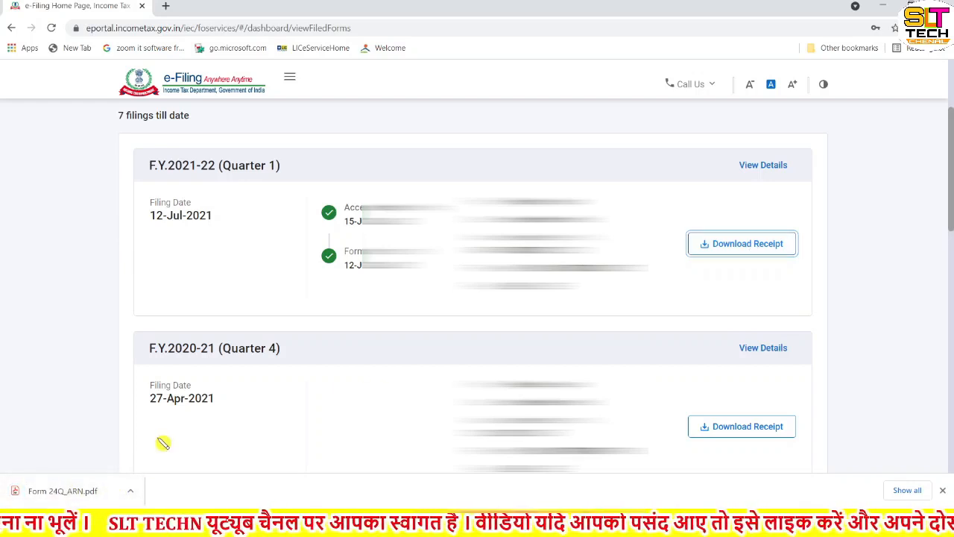
# Open the downloaded Form 24Q_ARN.pdf, review the acknowledgement receipt's filing details and close it
pyautogui.click(65, 493)
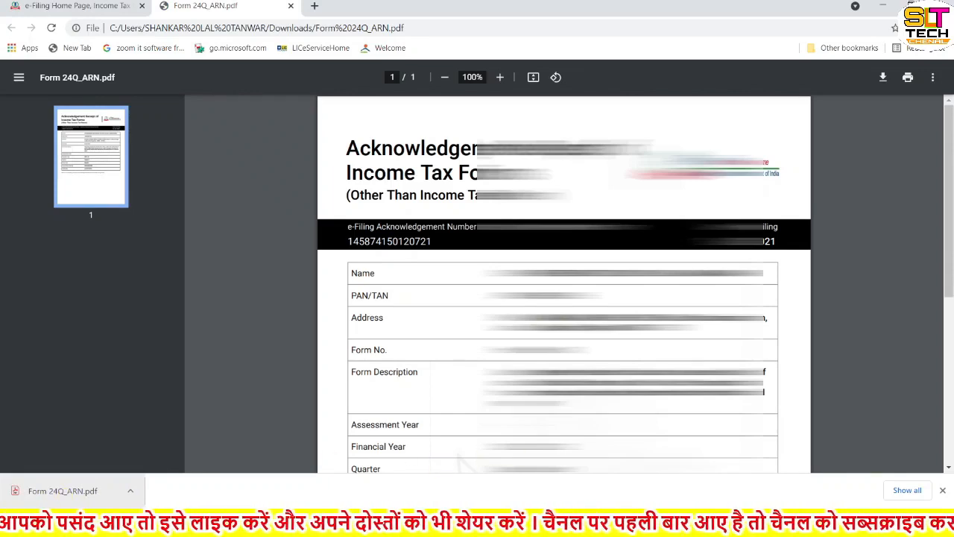
pyautogui.scroll(-2, 645, 97)
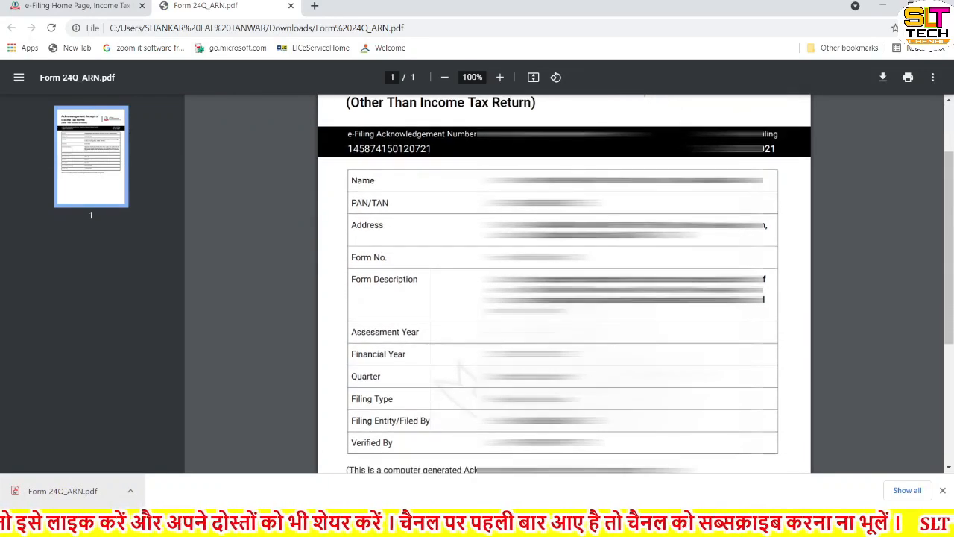
pyautogui.scroll(1, 641, 212)
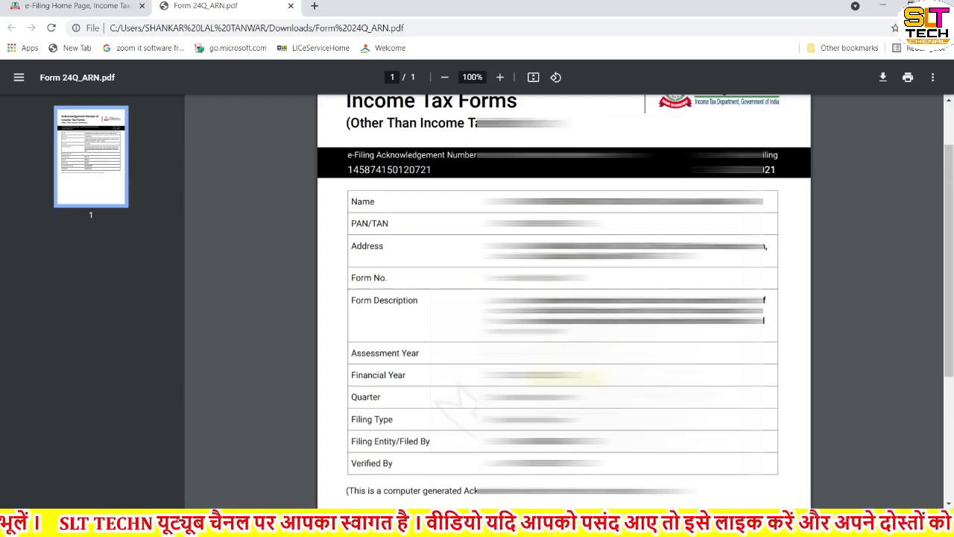
pyautogui.scroll(-2, 564, 298)
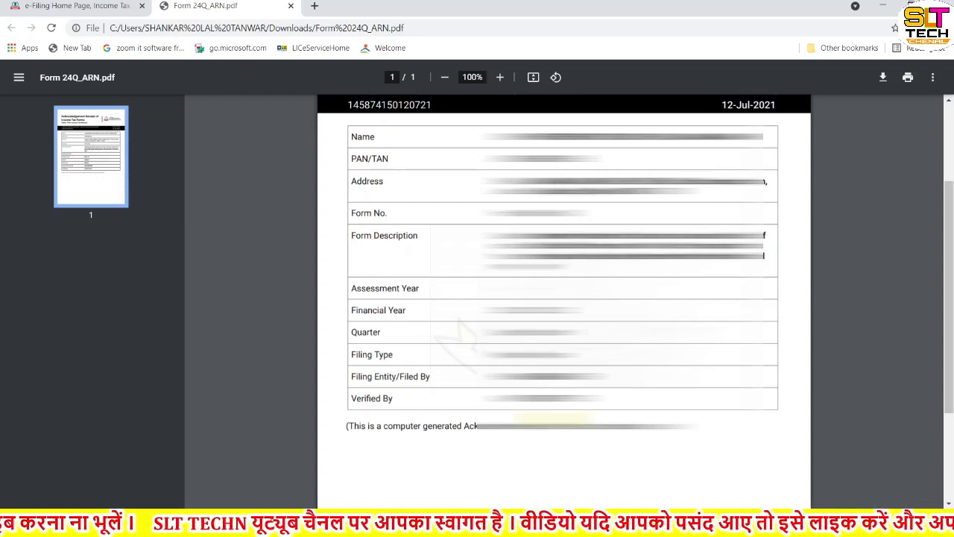
pyautogui.scroll(-2, 411, 281)
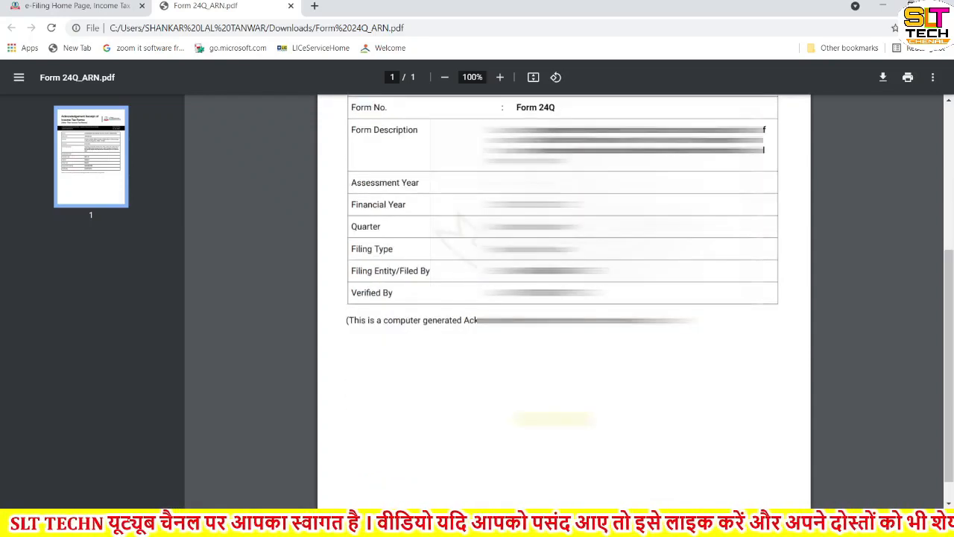
pyautogui.scroll(3, 411, 280)
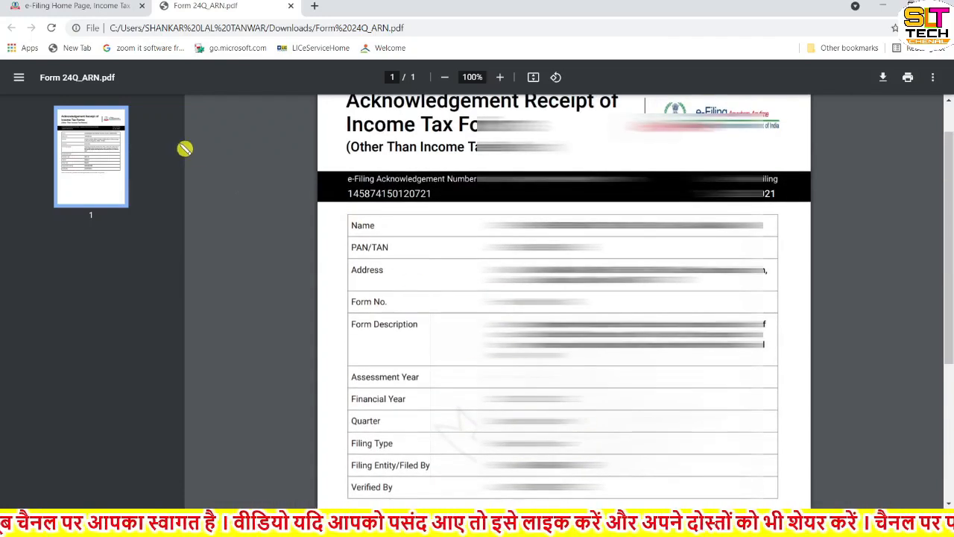
pyautogui.click(292, 6)
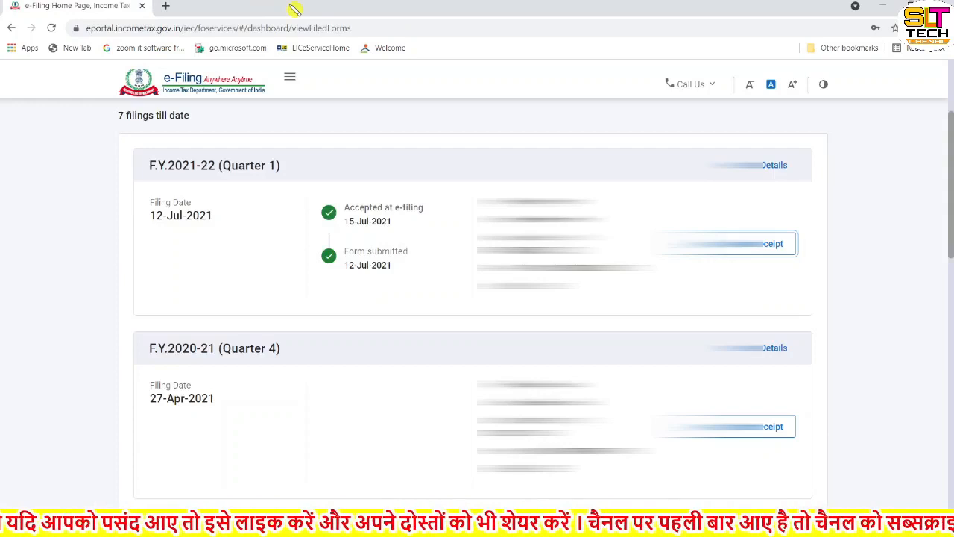